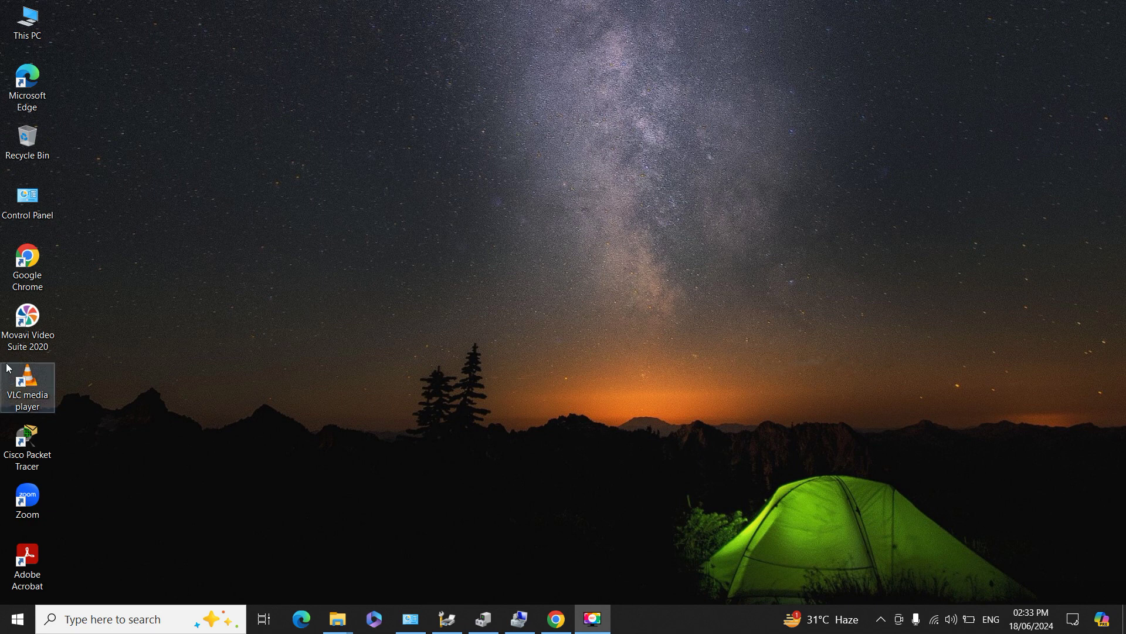
# Open the Control Panel's Devices and Printers and begin adding a local or network printer with manual settings.
pyautogui.click(51, 218)
pyautogui.doubleClick(51, 217)
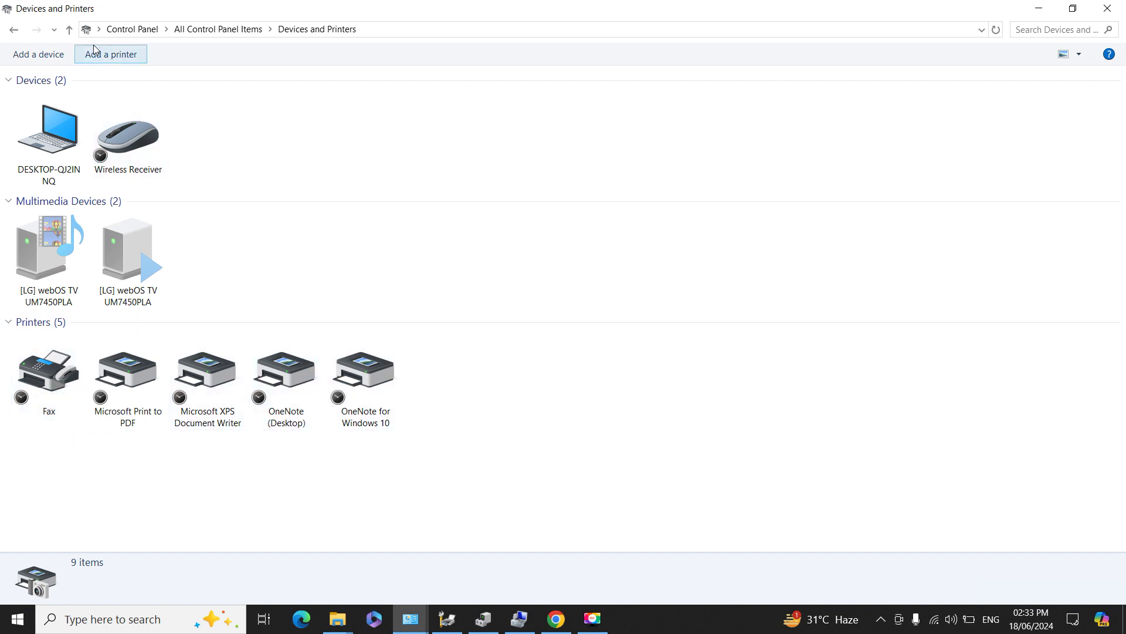
pyautogui.click(114, 58)
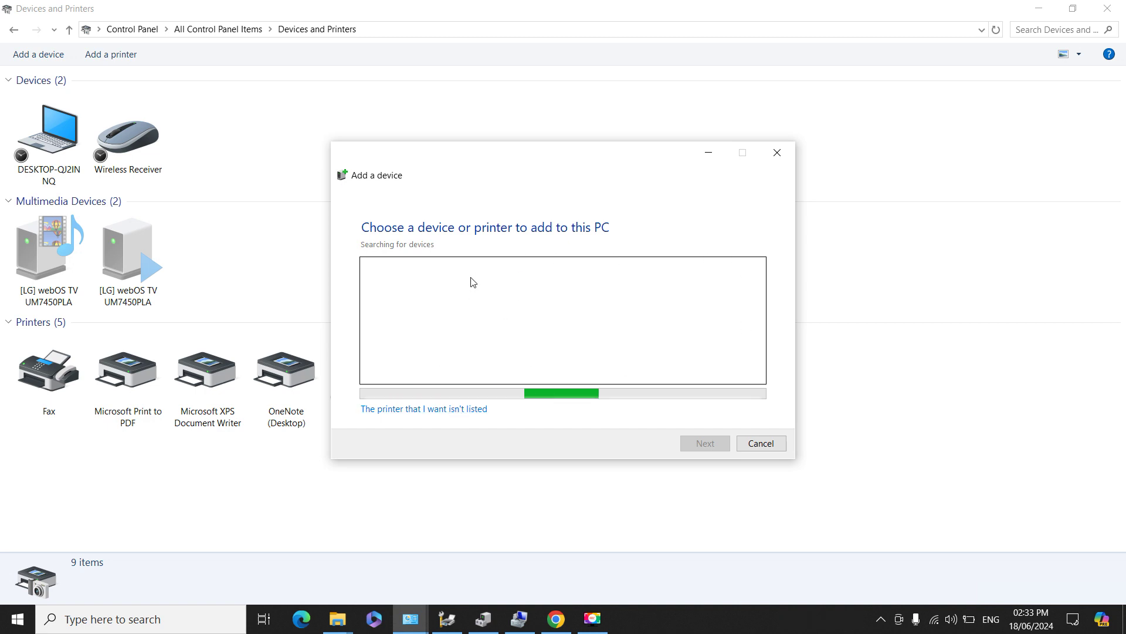
pyautogui.click(437, 409)
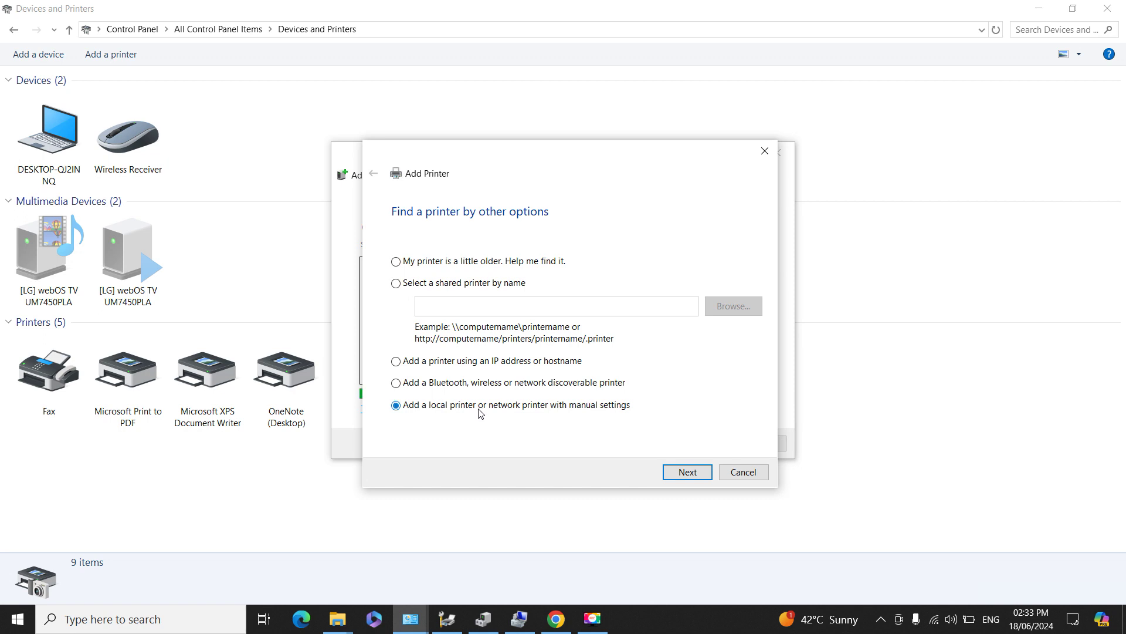
pyautogui.click(684, 473)
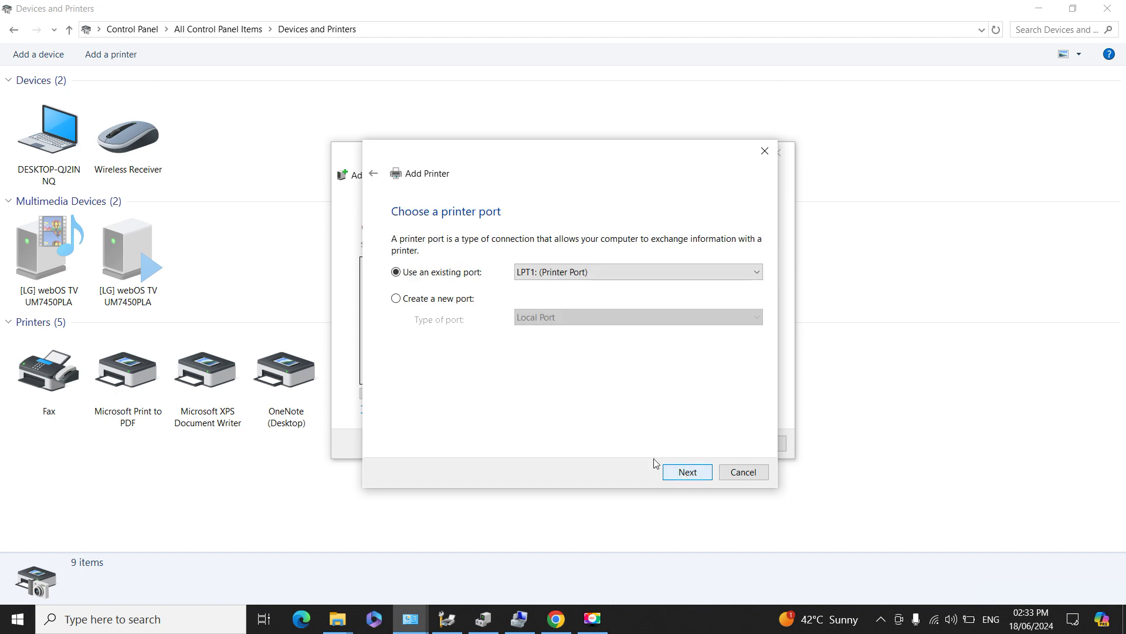
# Use the existing port LPT1: (Printer Port) for the new printer and browse the Microsoft printer drivers.
pyautogui.click(557, 273)
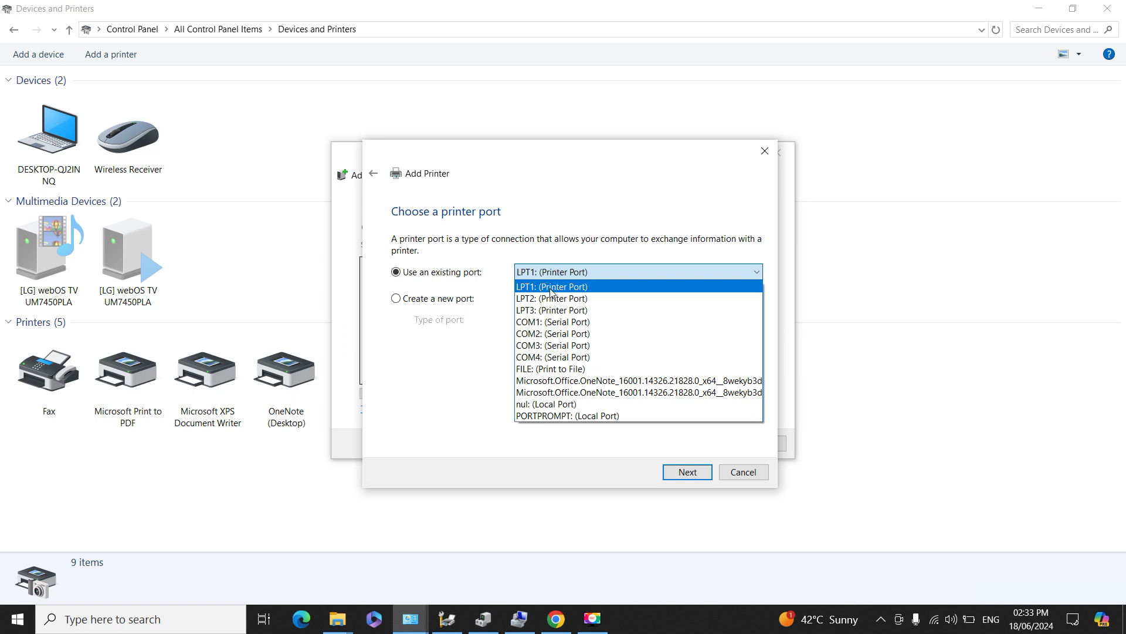
pyautogui.click(552, 292)
pyautogui.click(682, 474)
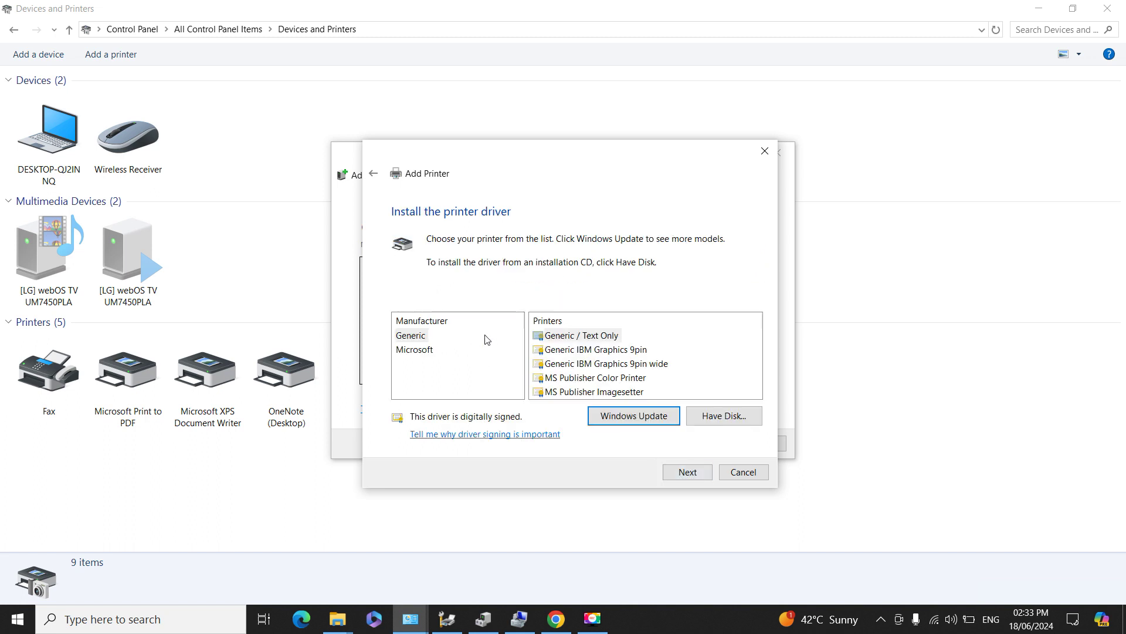
pyautogui.click(432, 351)
pyautogui.scroll(-2, 653, 366)
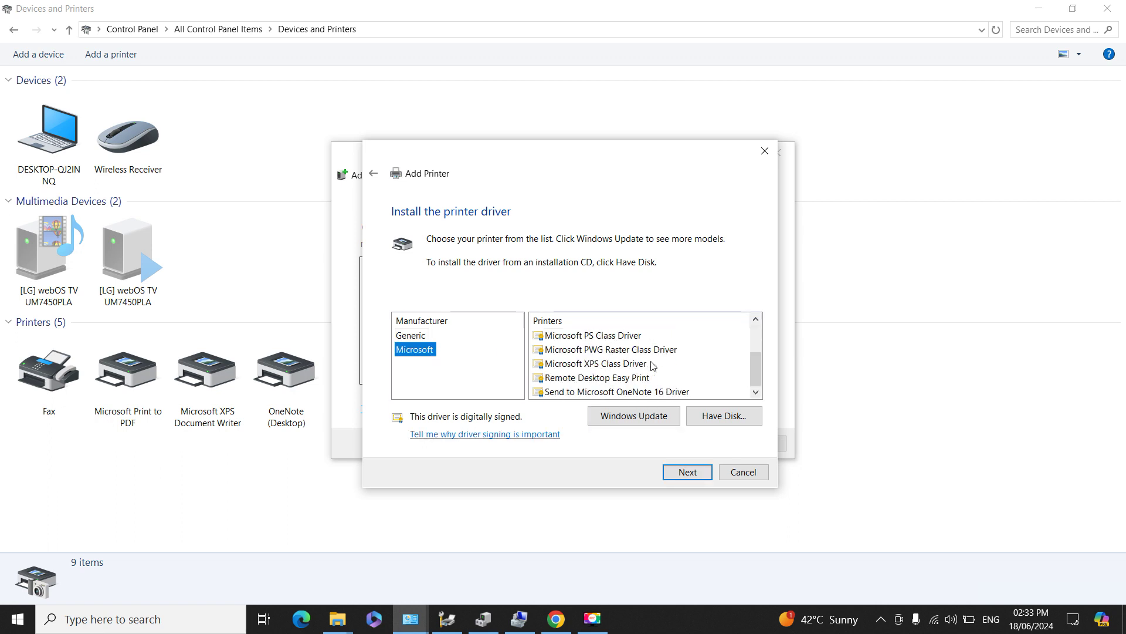
pyautogui.scroll(2, 653, 365)
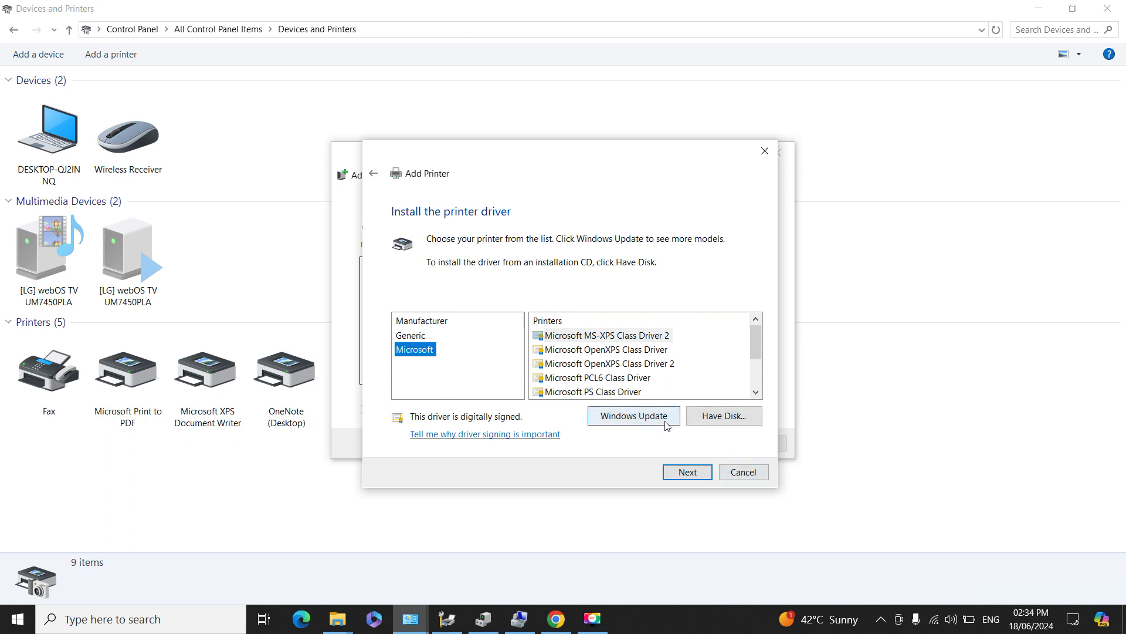
# Browse the available drives for a manufacturer's driver to install from disk, and leave without choosing a file.
pyautogui.click(721, 412)
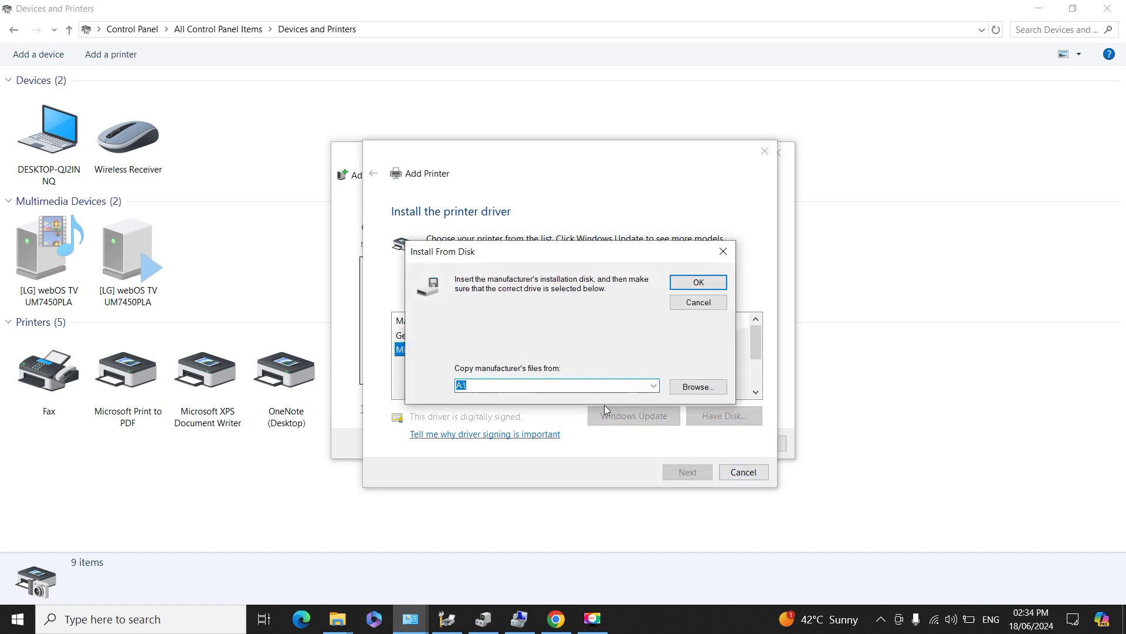
pyautogui.click(700, 388)
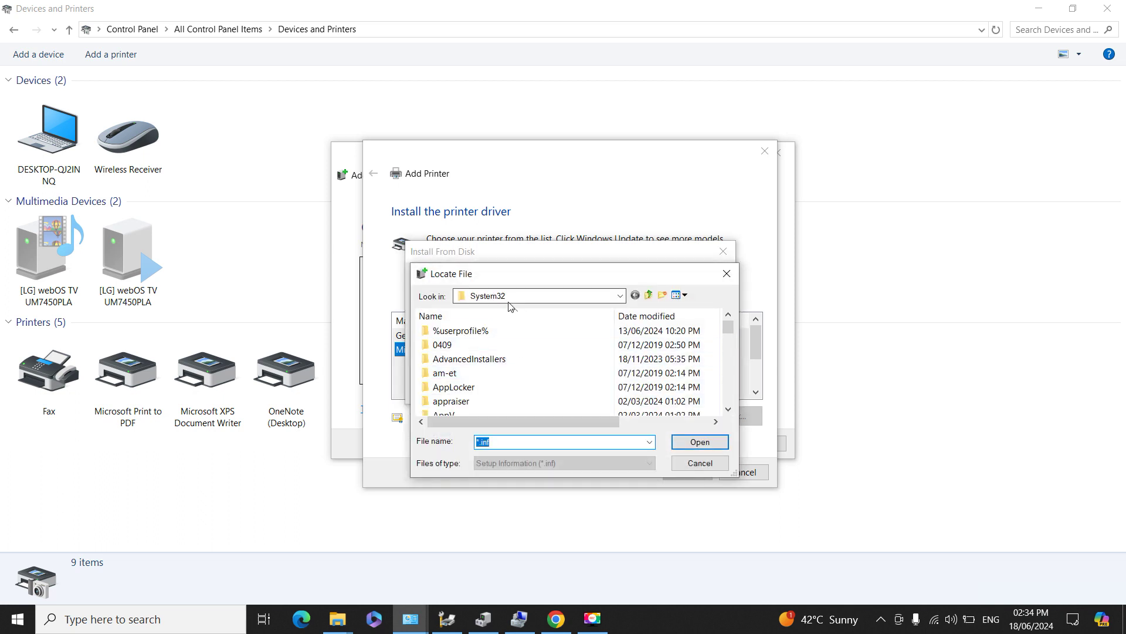
pyautogui.click(516, 296)
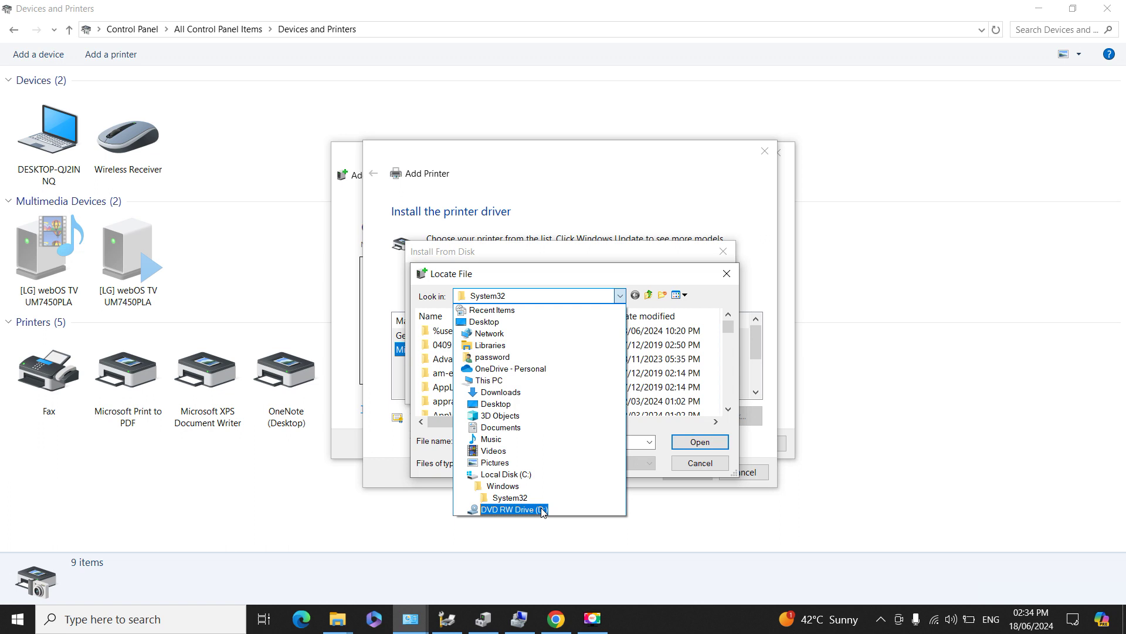
pyautogui.click(722, 467)
pyautogui.click(721, 467)
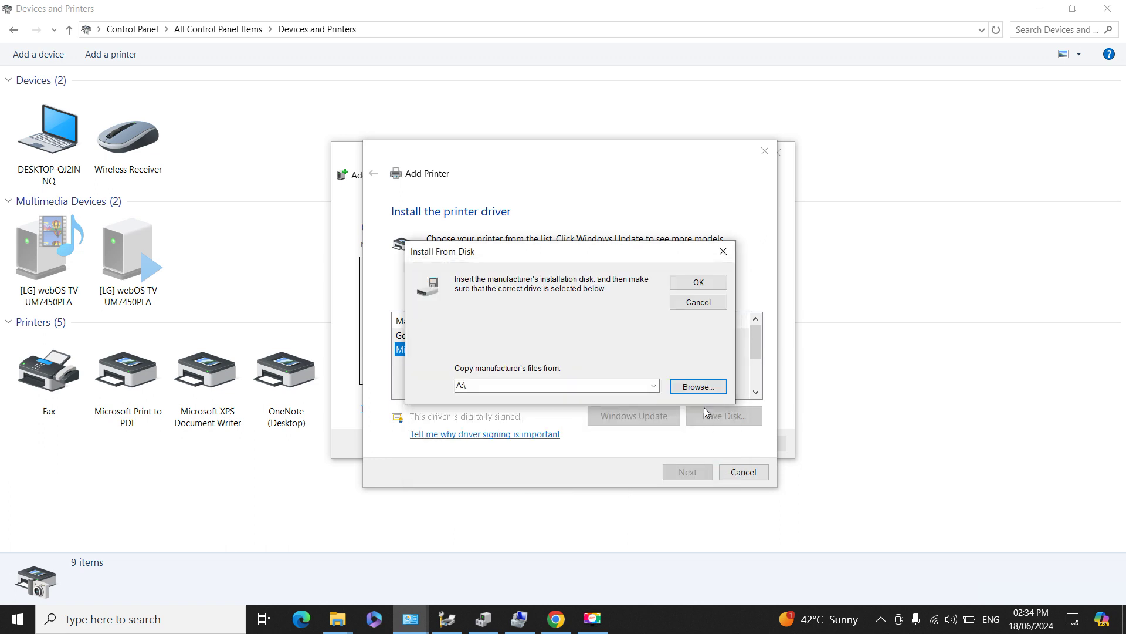
pyautogui.click(723, 251)
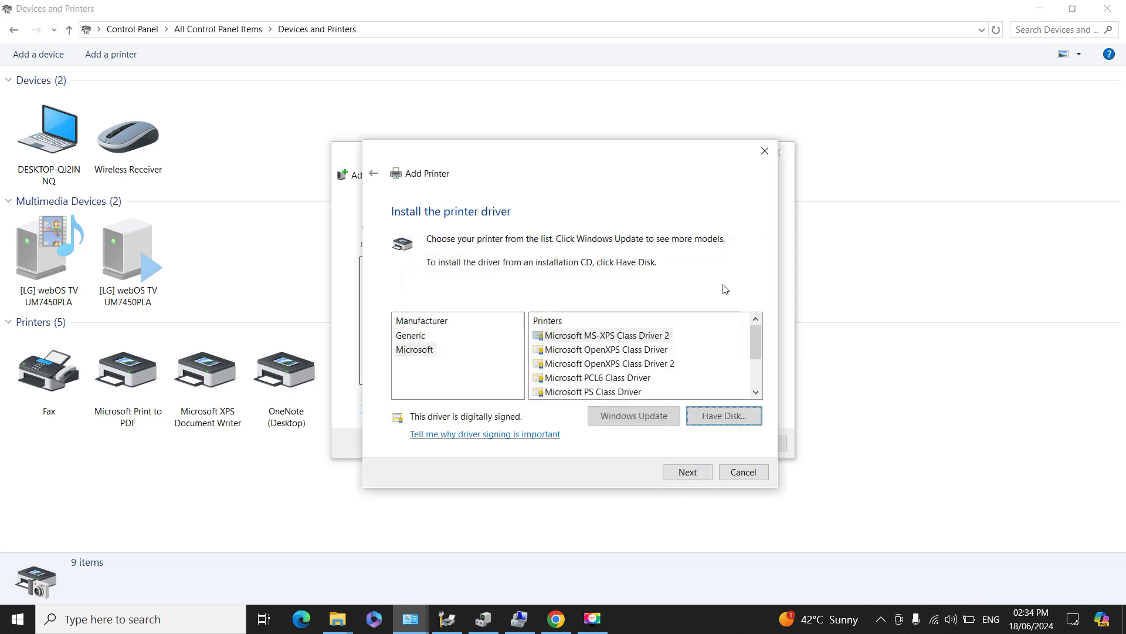
# Cancel adding the printer, including the device search, and close Devices and Printers.
pyautogui.click(734, 475)
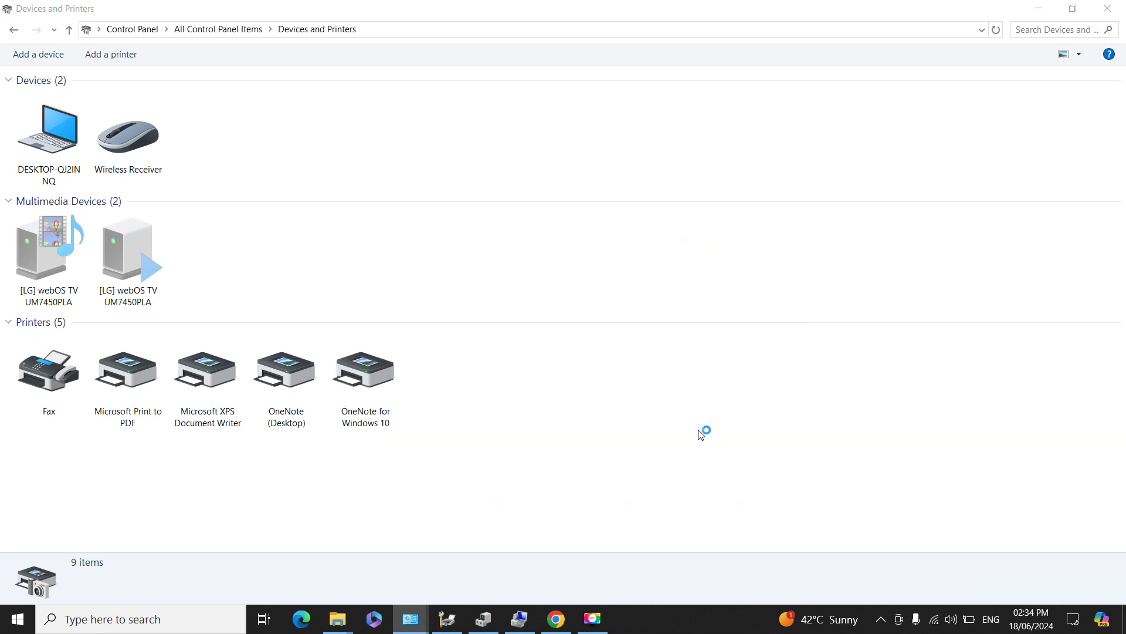
pyautogui.click(1121, 6)
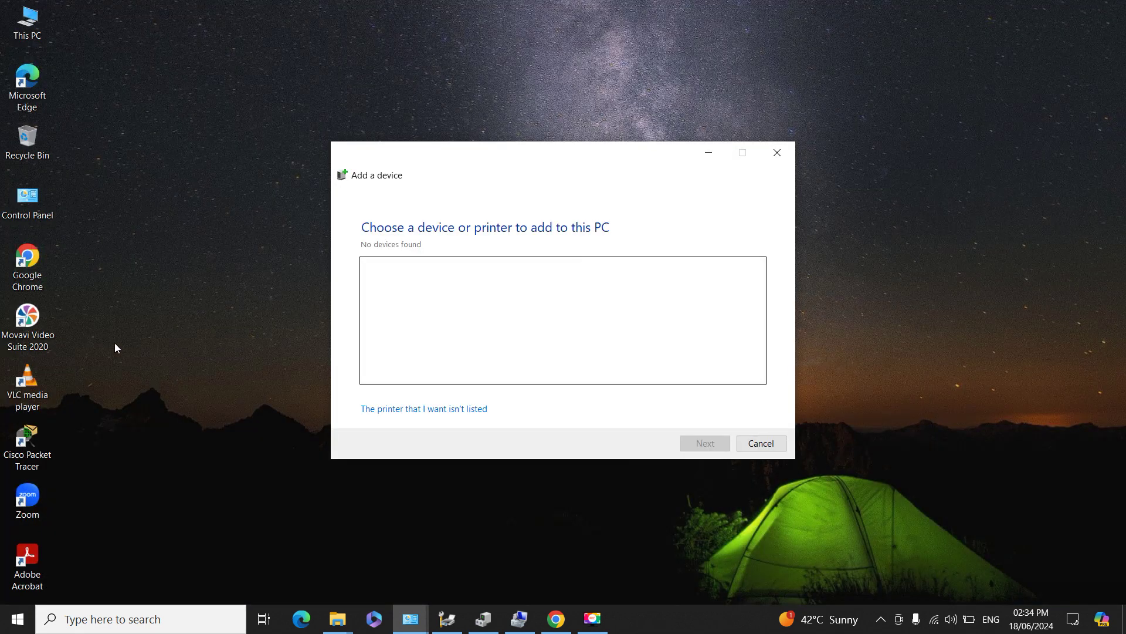
pyautogui.click(761, 443)
# Search for "computer", open Computer Management in a maximized window, and show its Device Manager.
pyautogui.click(97, 622)
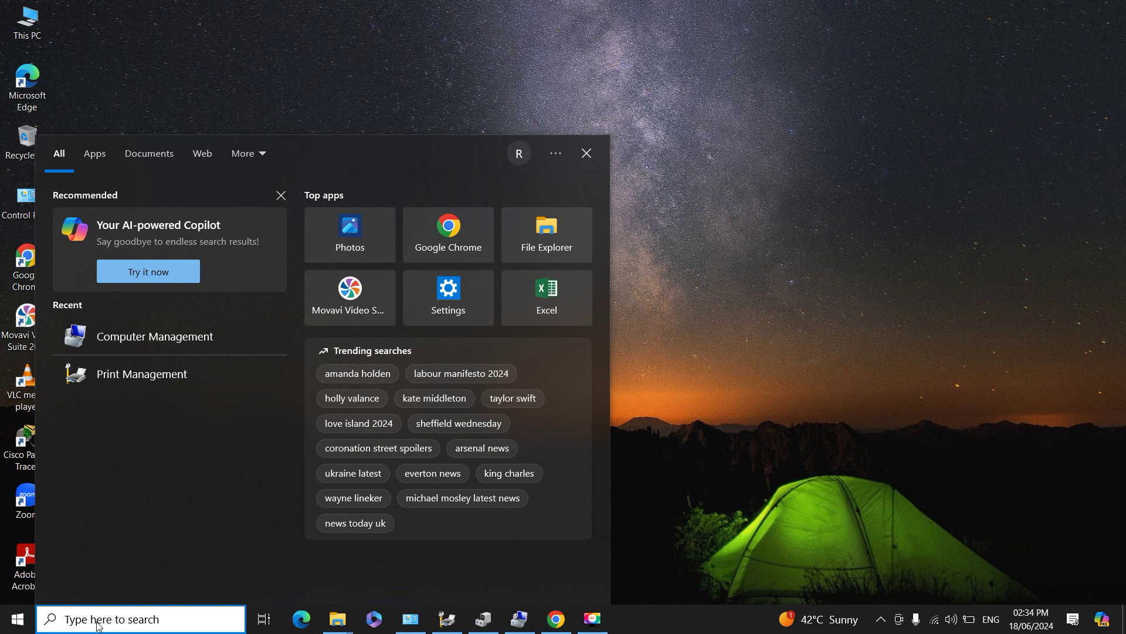
pyautogui.write('compu')
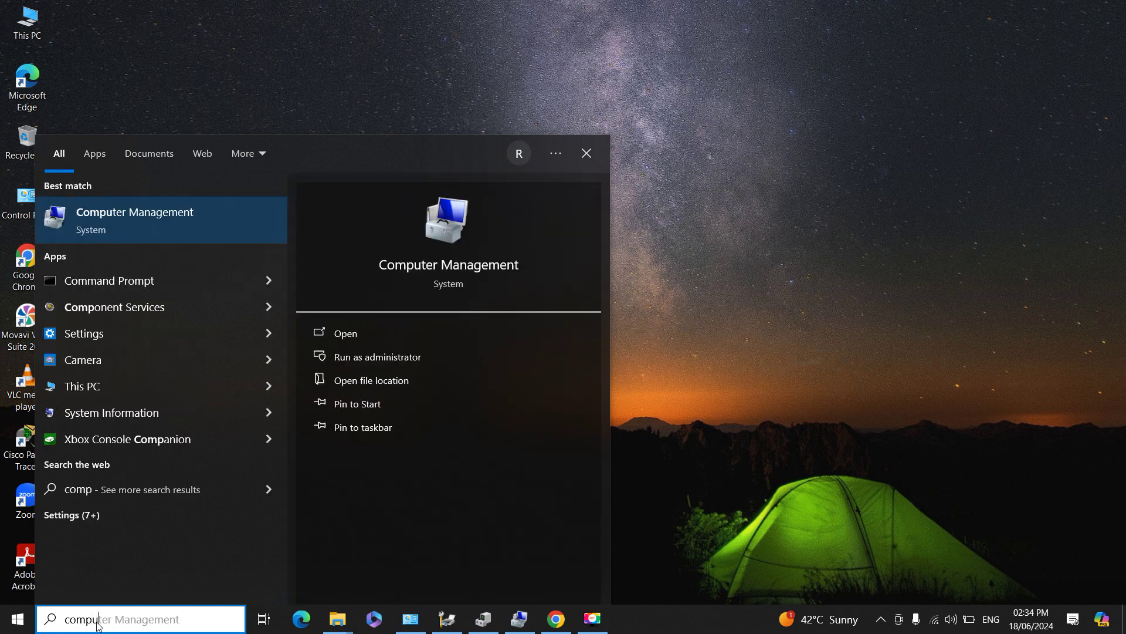
pyautogui.write('ter')
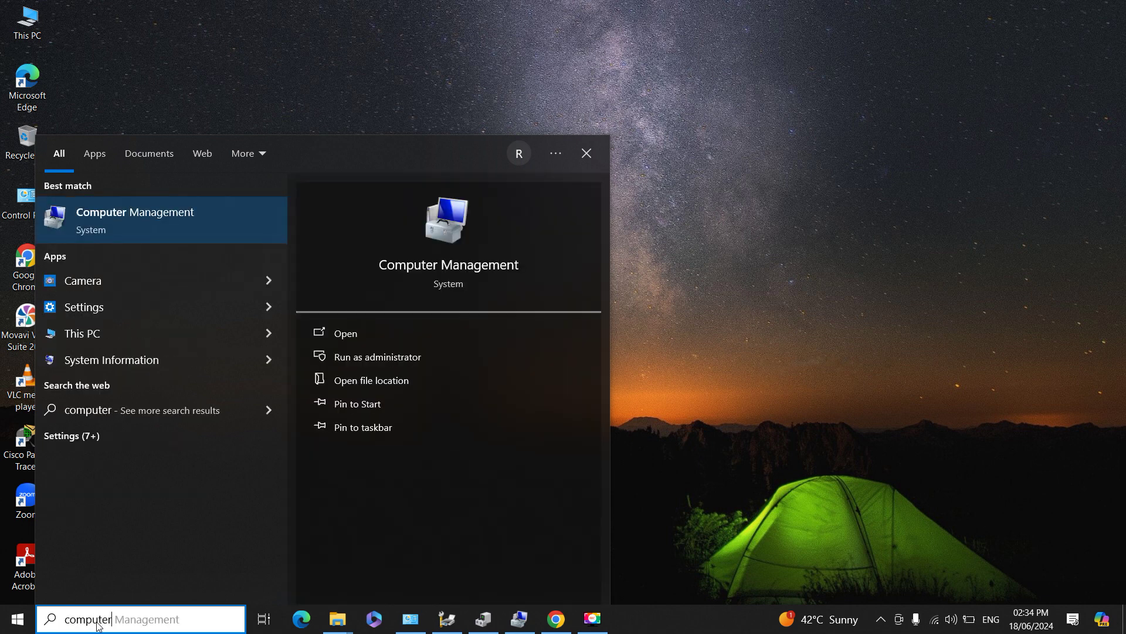
pyautogui.click(159, 221)
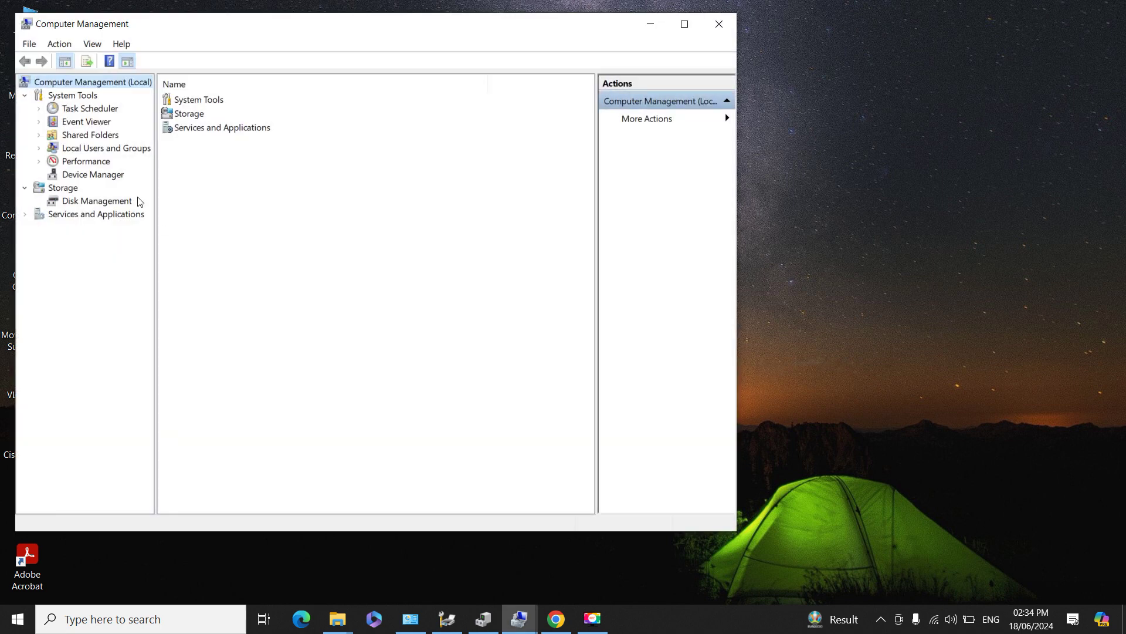
pyautogui.click(684, 24)
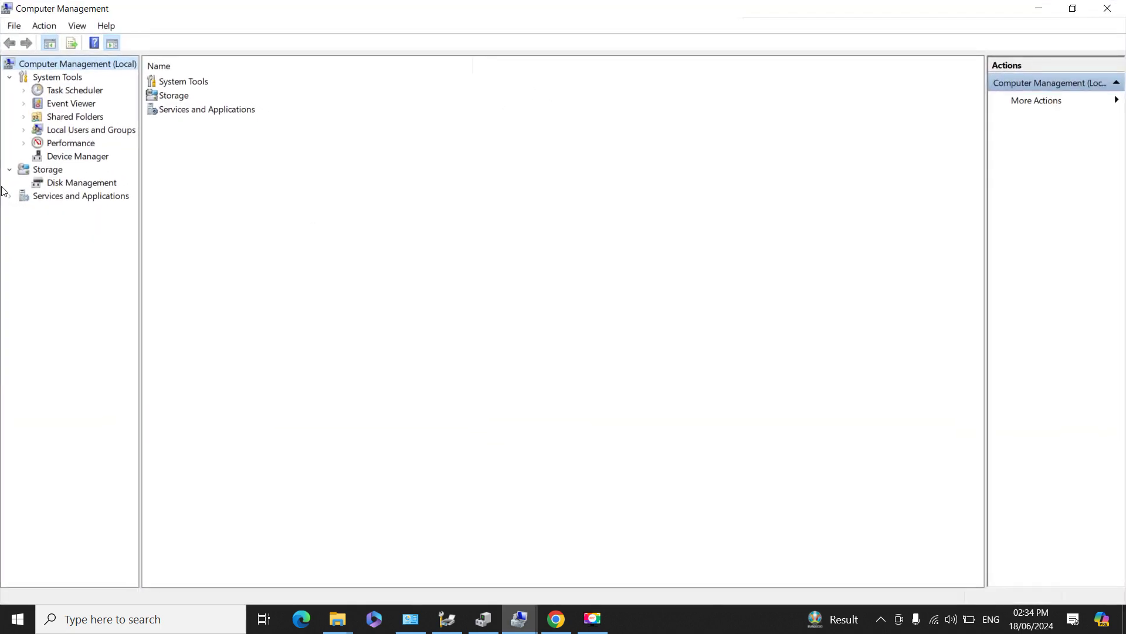
pyautogui.click(84, 158)
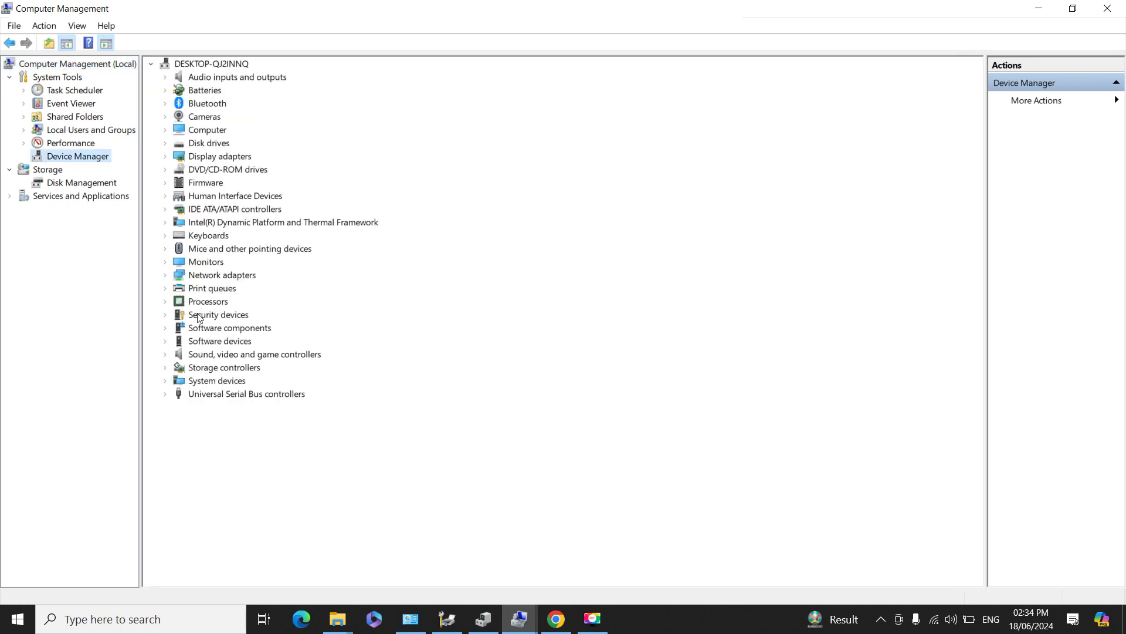
# Expand the print queues, view the driver options for Microsoft Print to PDF, and scan for hardware changes.
pyautogui.click(166, 290)
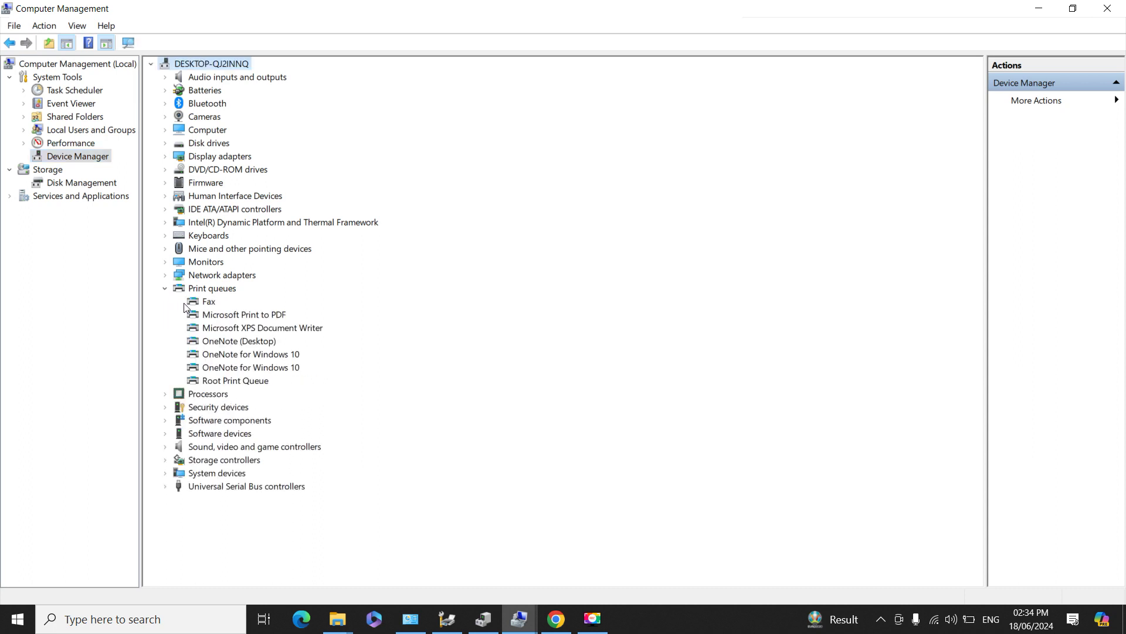
pyautogui.rightClick(209, 318)
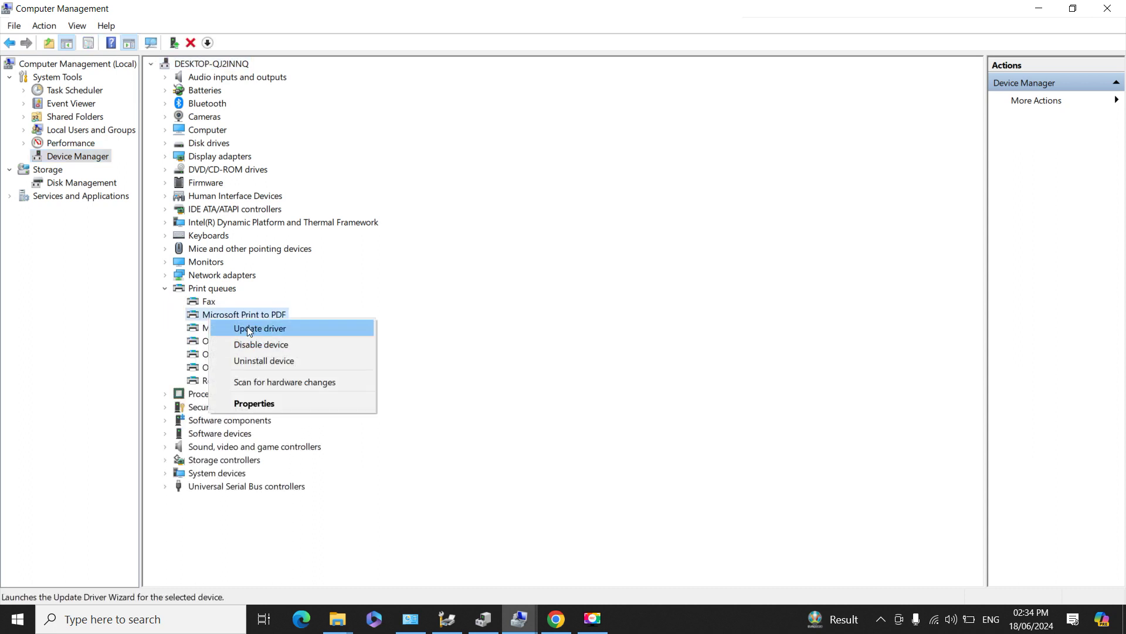
pyautogui.click(545, 264)
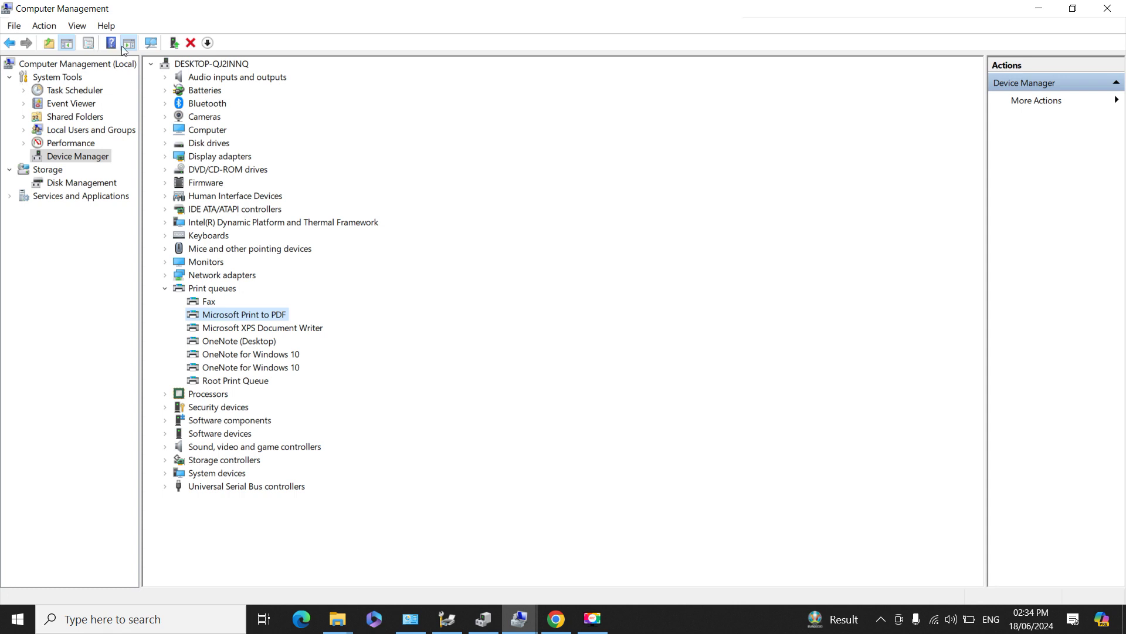
pyautogui.click(153, 46)
# Expand the Universal Serial Bus controllers, view the device options for USB Root Hub (USB 3.0), and close Computer Management.
pyautogui.click(165, 487)
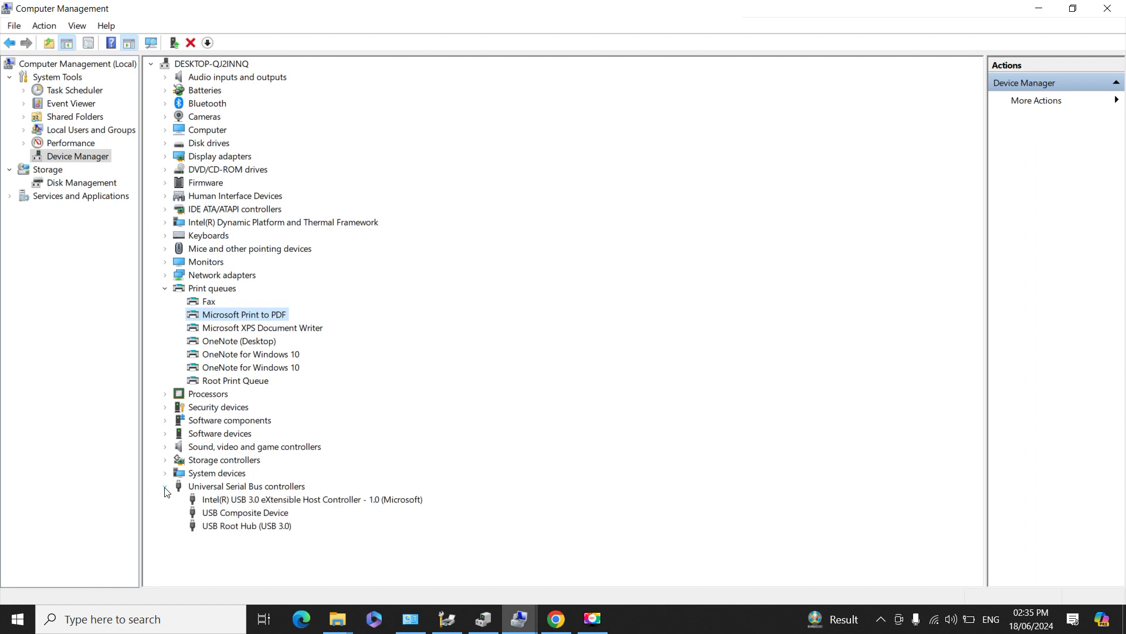
pyautogui.rightClick(215, 528)
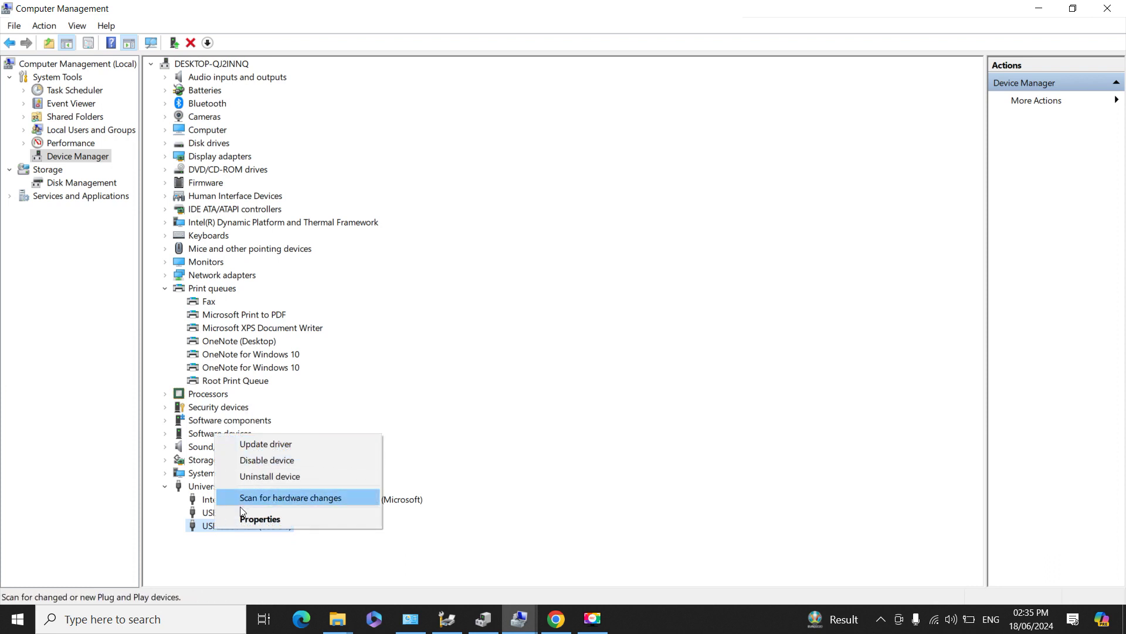
pyautogui.click(729, 337)
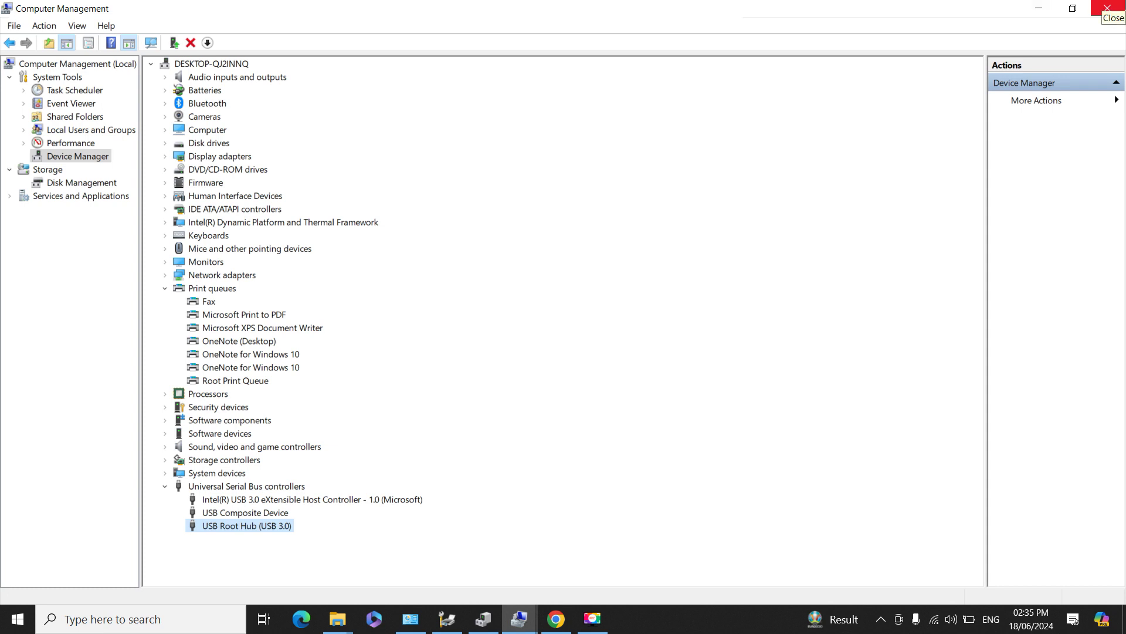
pyautogui.click(1107, 8)
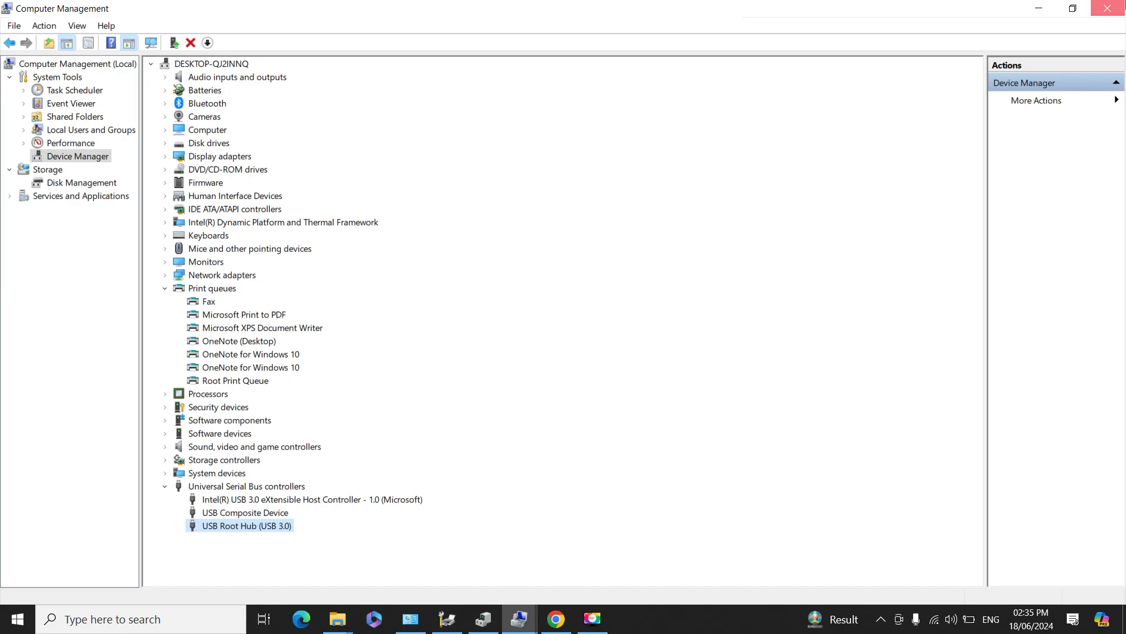
# Search for services.msc and open the Services console in a maximized window.
pyautogui.click(137, 627)
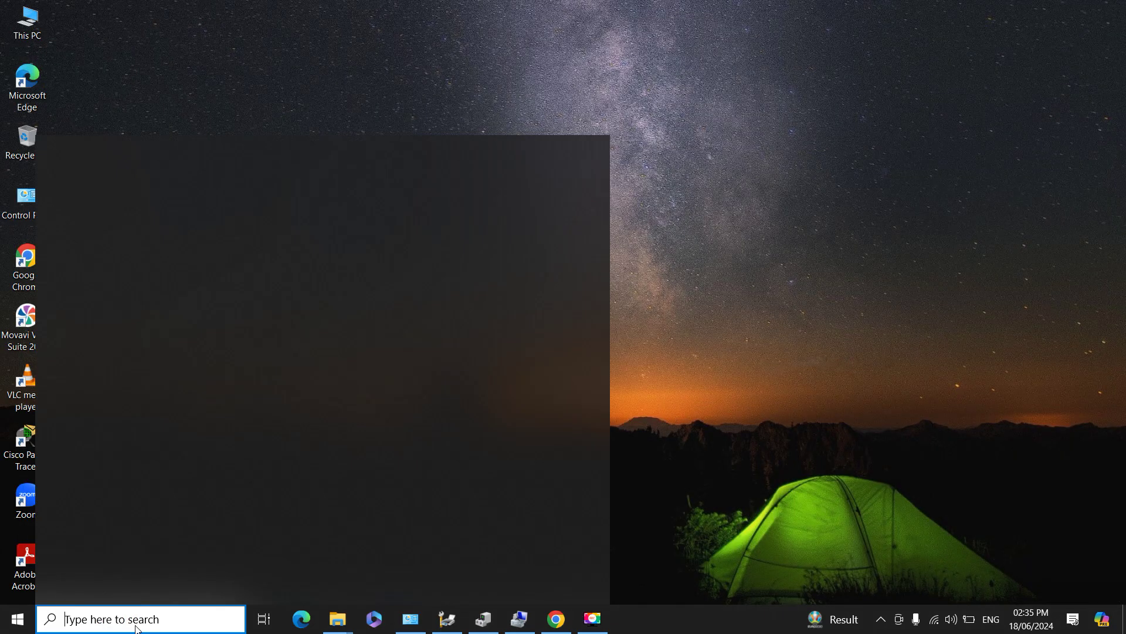
pyautogui.write('service')
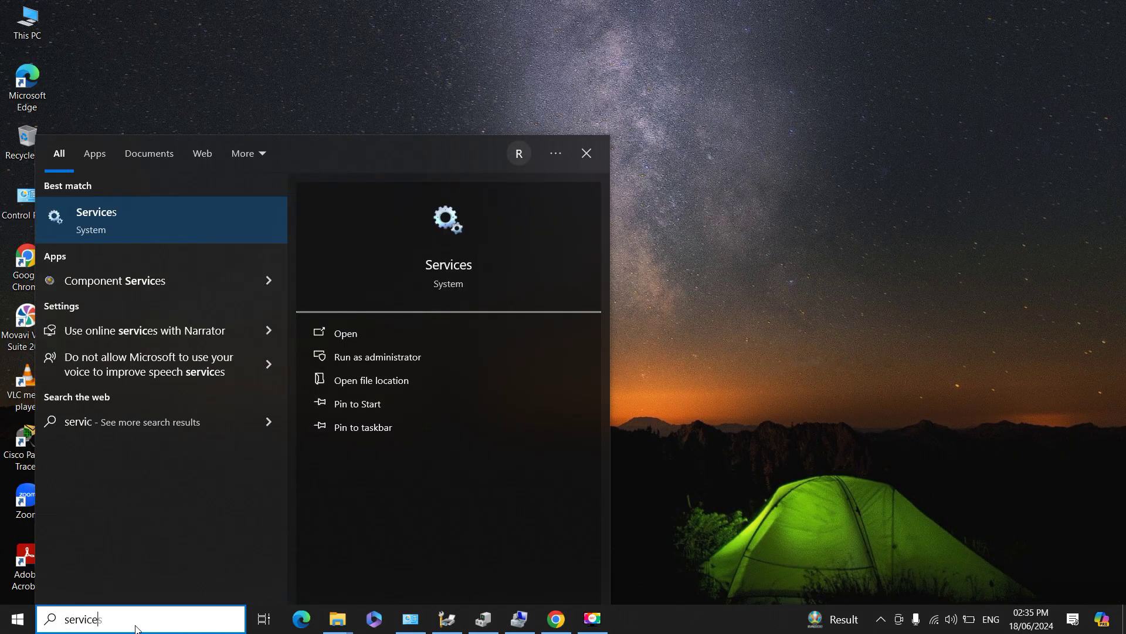
pyautogui.write('s.msc')
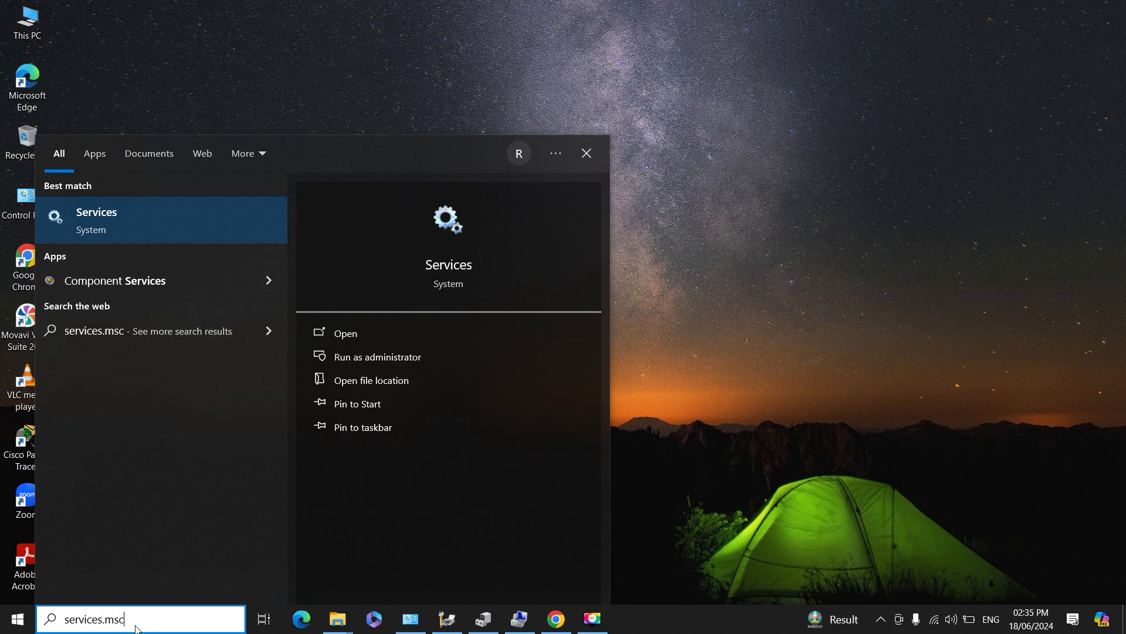
pyautogui.press('Return')
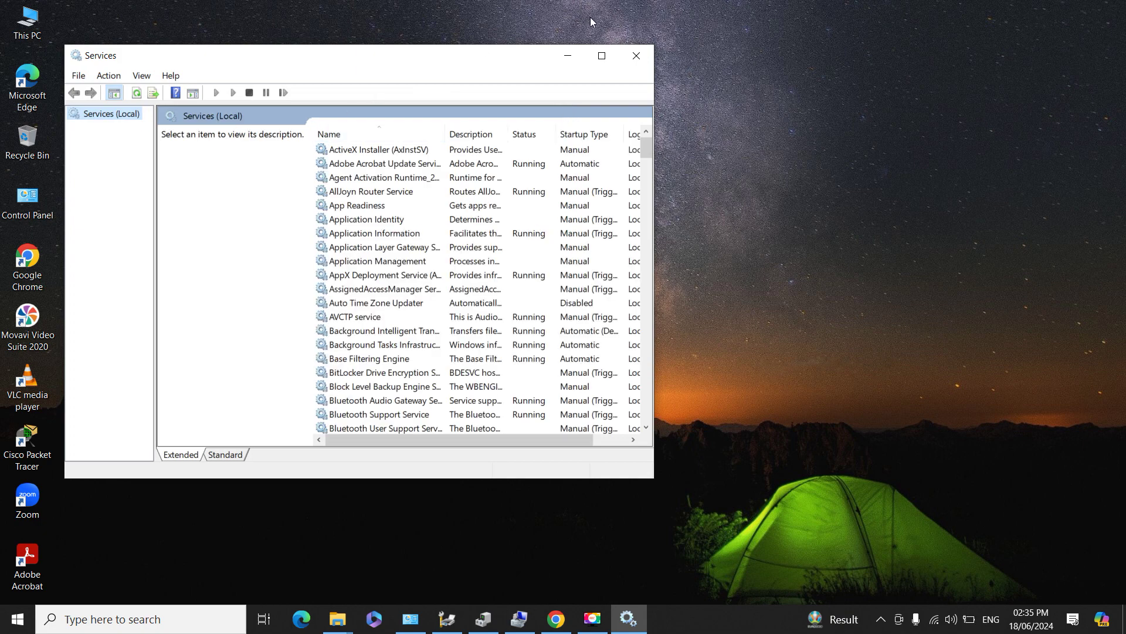
pyautogui.click(606, 61)
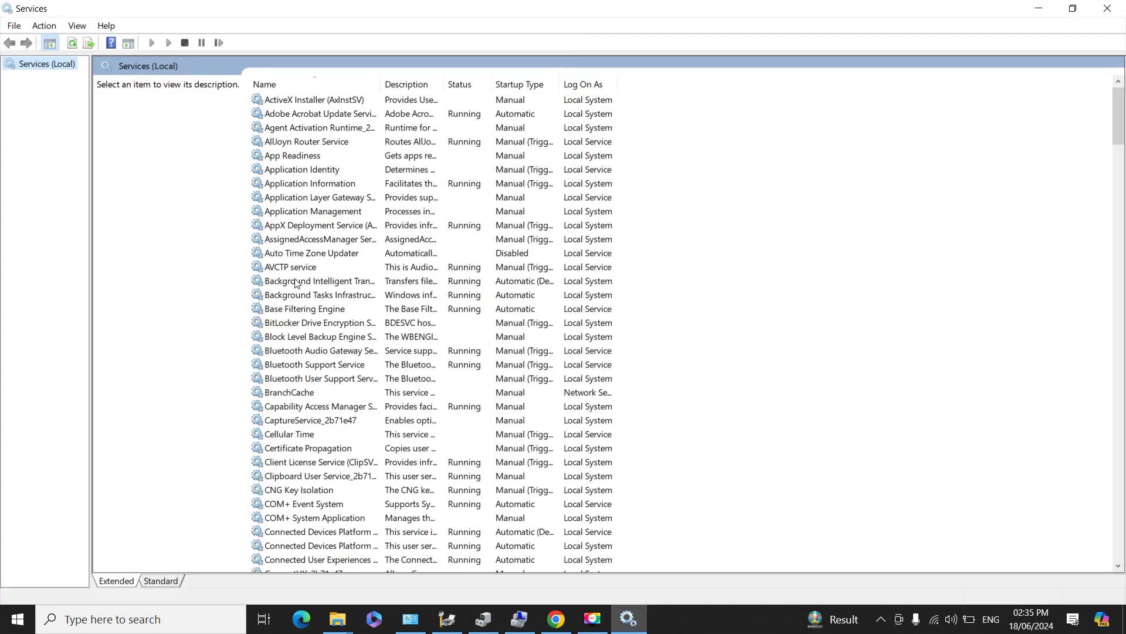
# Find the Print Spooler service in the list and open its properties.
pyautogui.click(299, 282)
pyautogui.write('print')
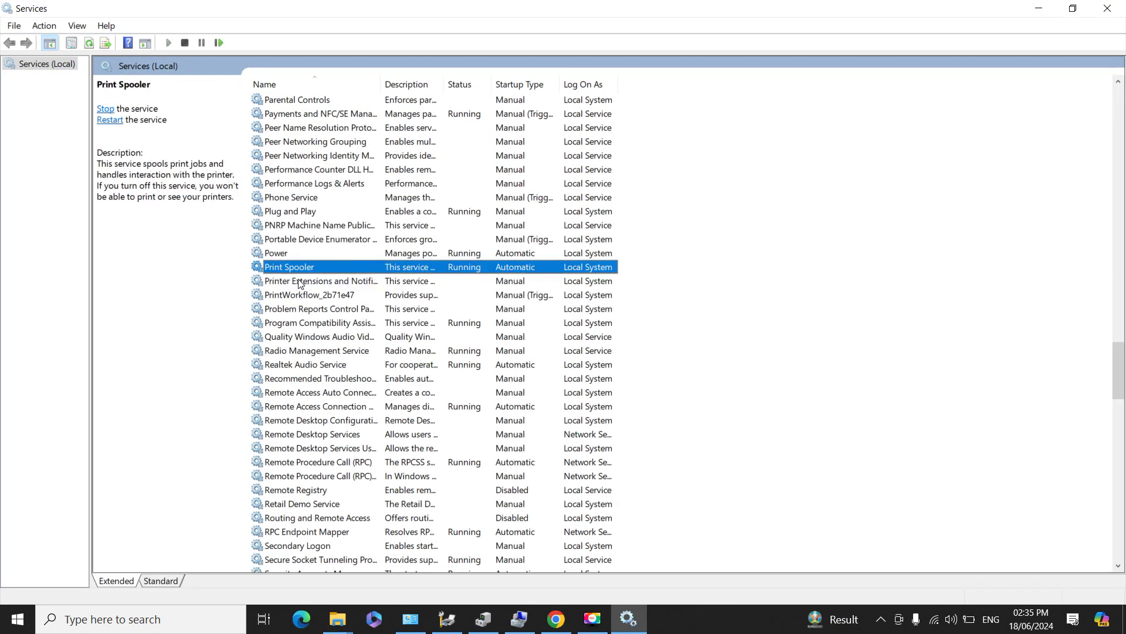
pyautogui.rightClick(298, 270)
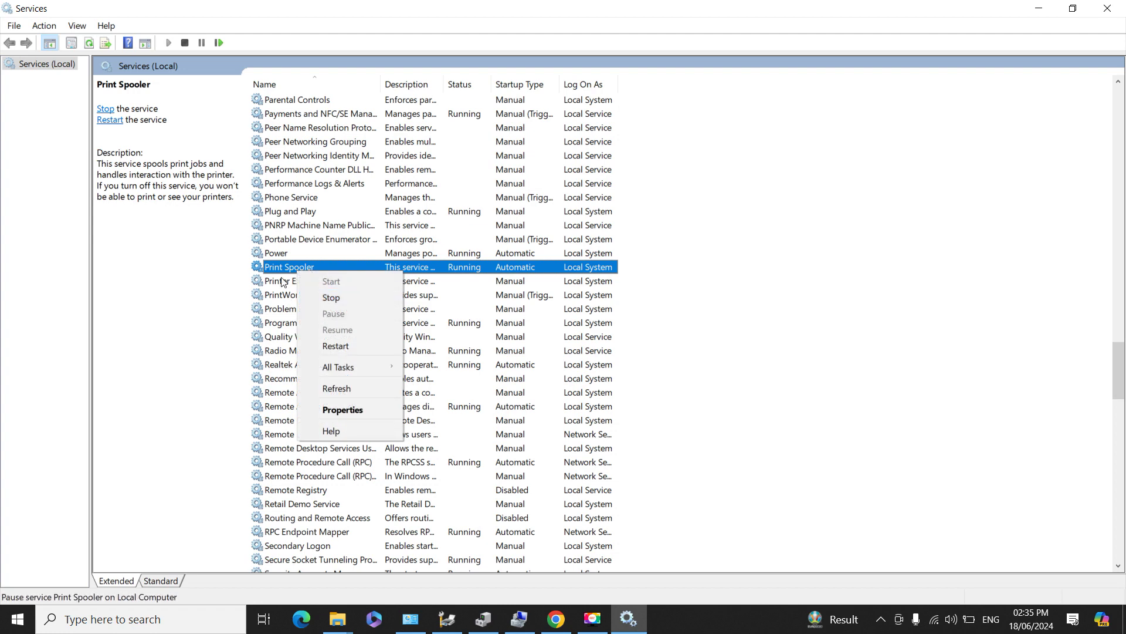
pyautogui.click(274, 278)
pyautogui.doubleClick(272, 268)
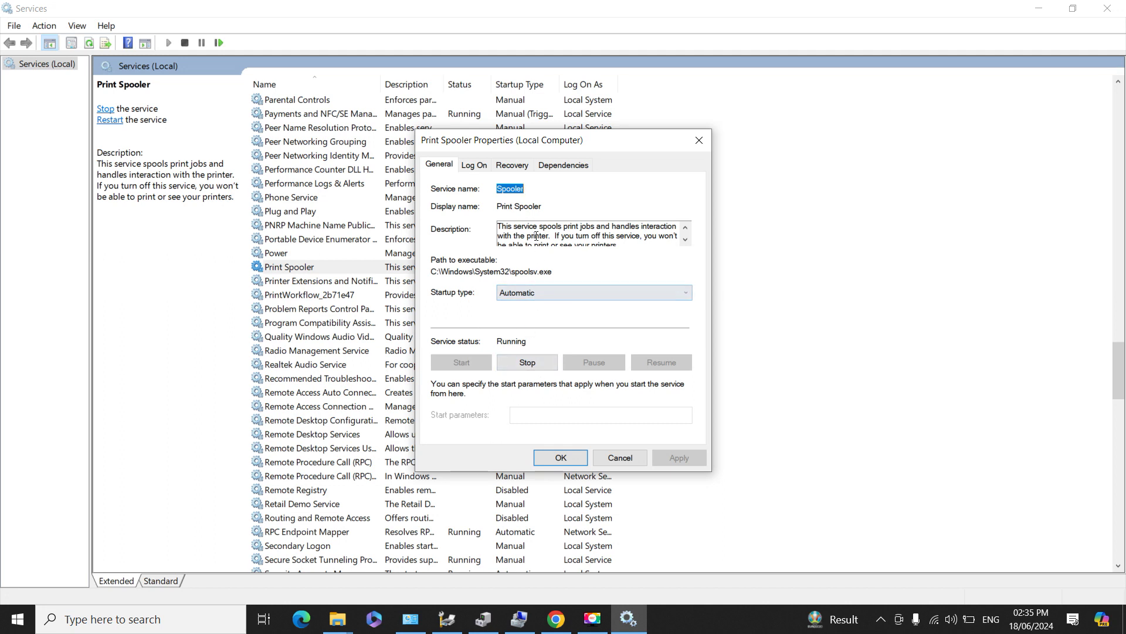
# Stop and restart the Print Spooler service, and close its properties and the Services console.
pyautogui.click(525, 362)
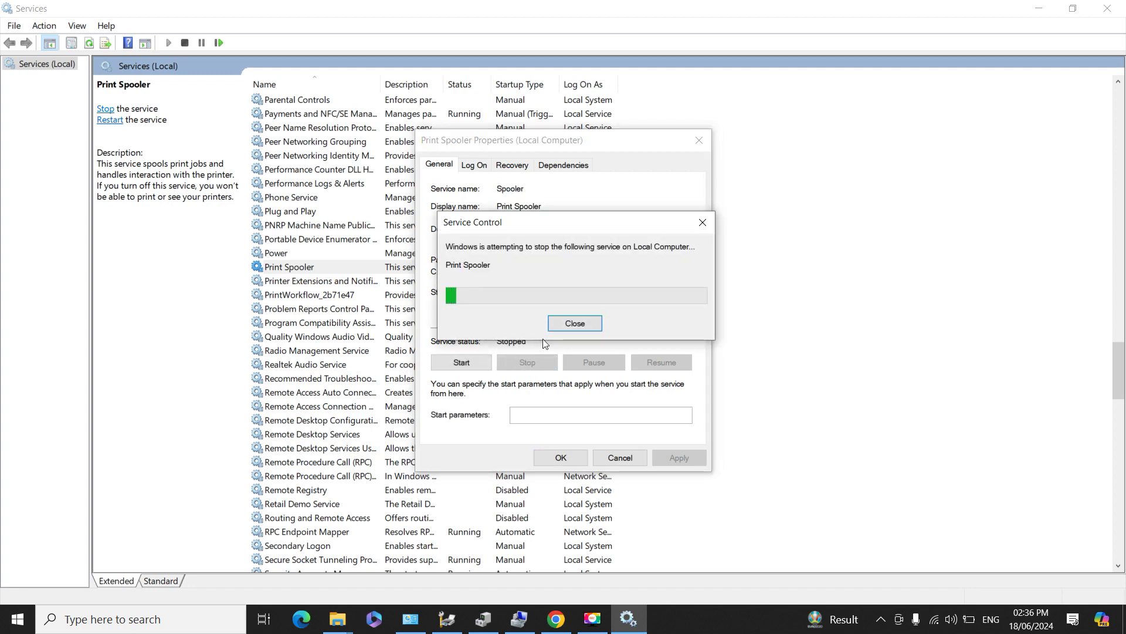
pyautogui.click(463, 364)
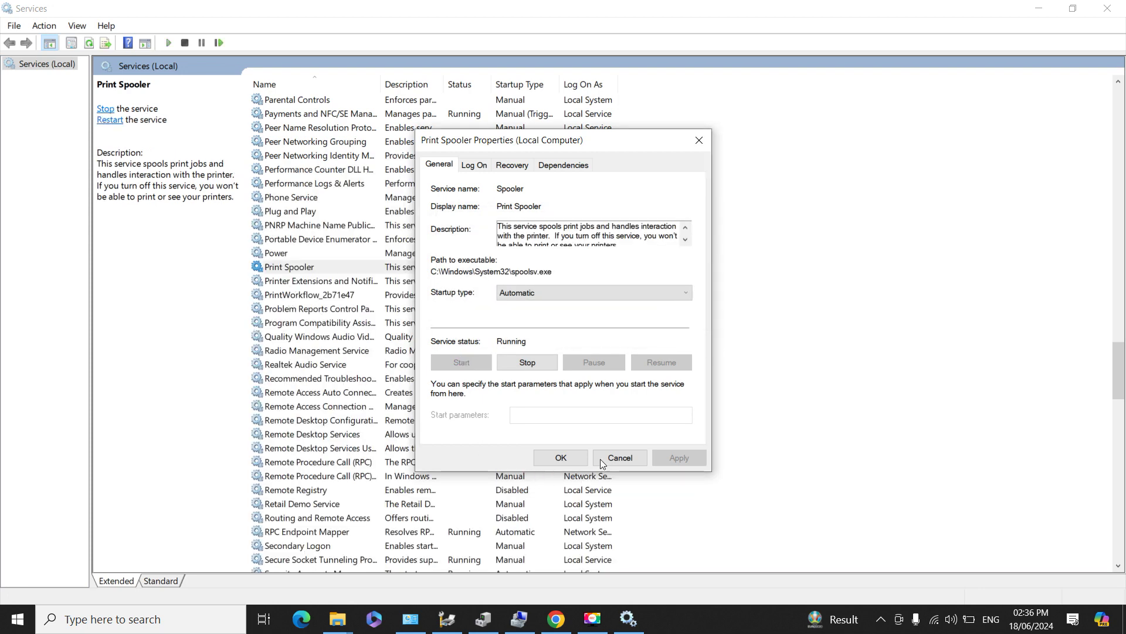
pyautogui.click(621, 458)
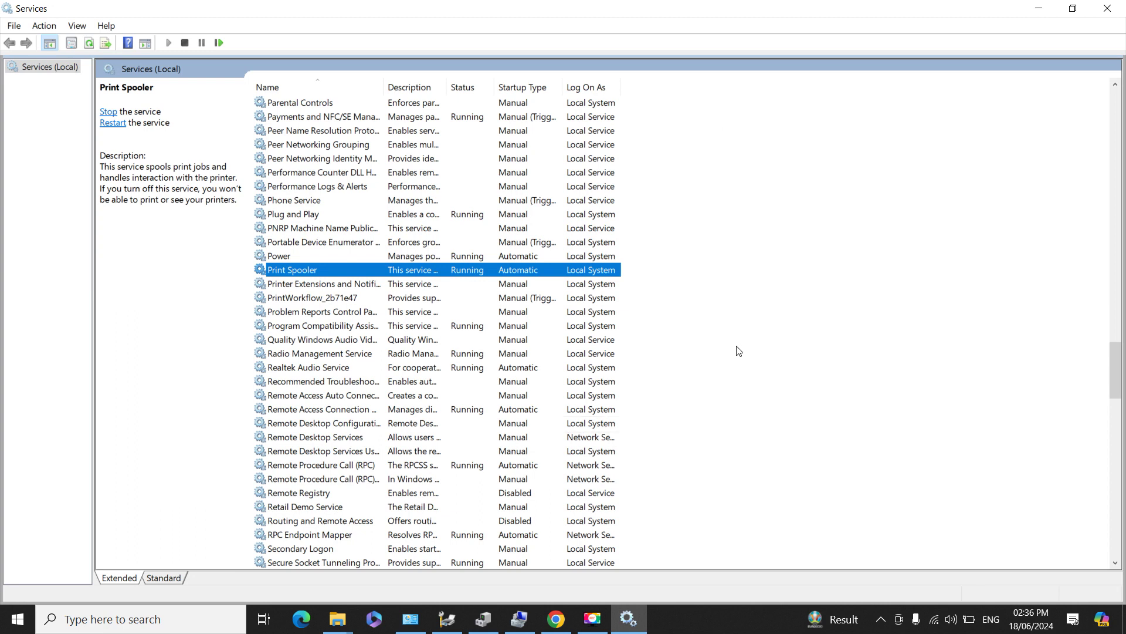
pyautogui.hotkey('alt', 'F4')
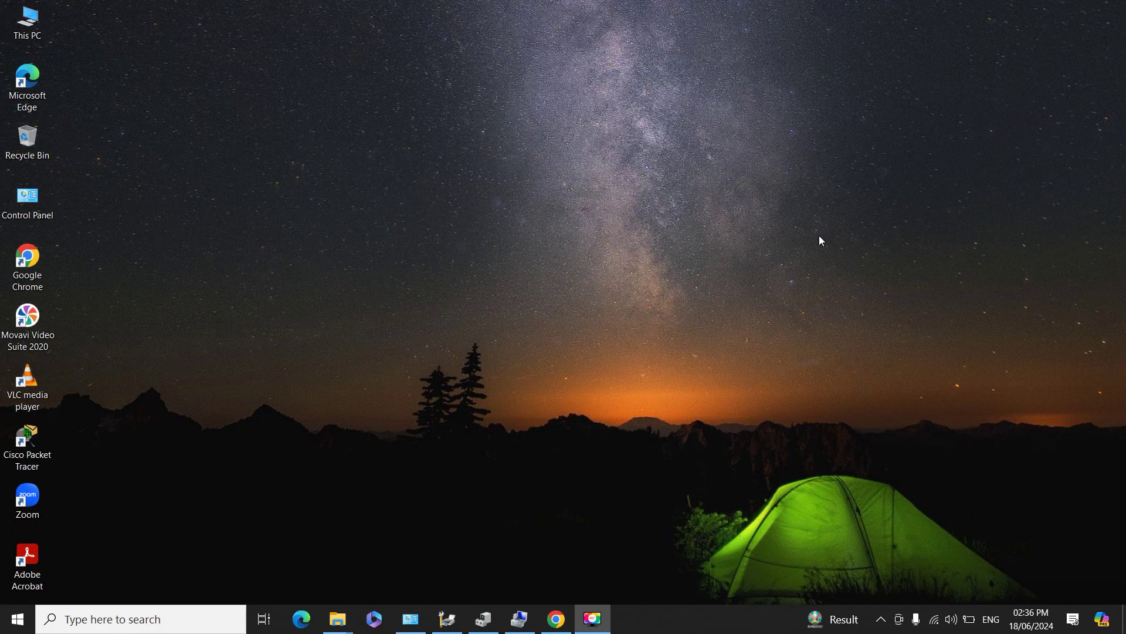